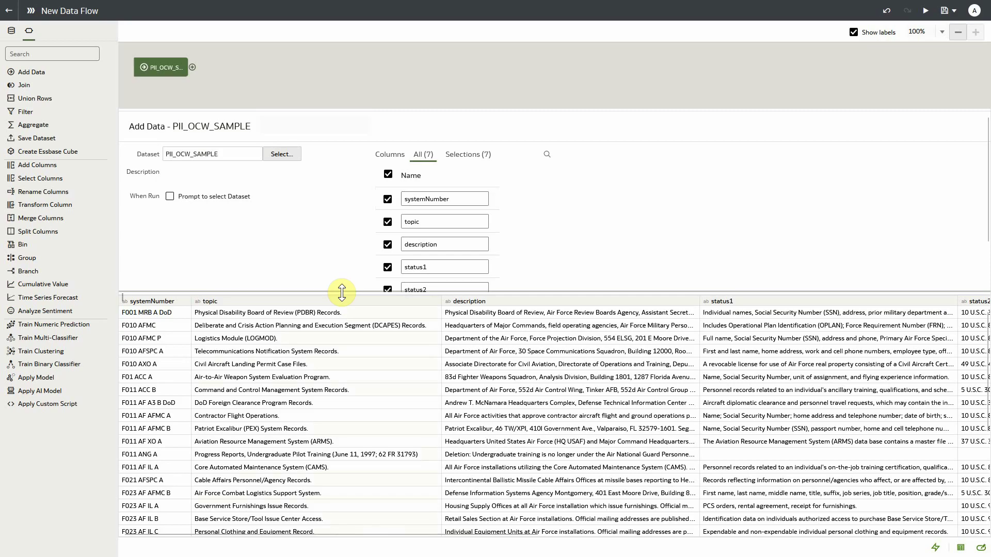
# Enlarge the data preview to reveal the status2 and status3 columns.
pyautogui.moveTo(342, 293); pyautogui.dragTo(346, 328)
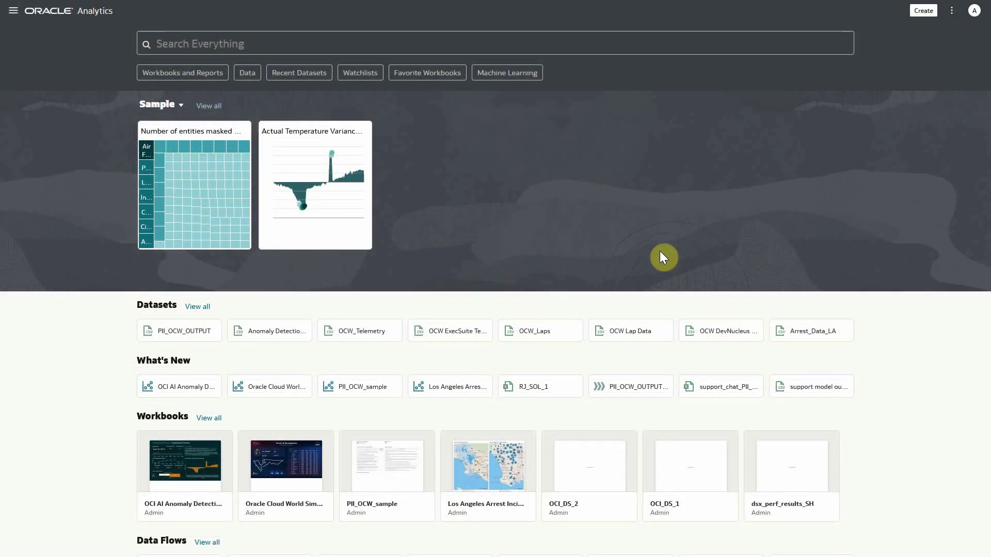
# Create a new data flow and add the PII_OCW_SAMPLE dataset, found by searching 'PII'.
pyautogui.click(923, 10)
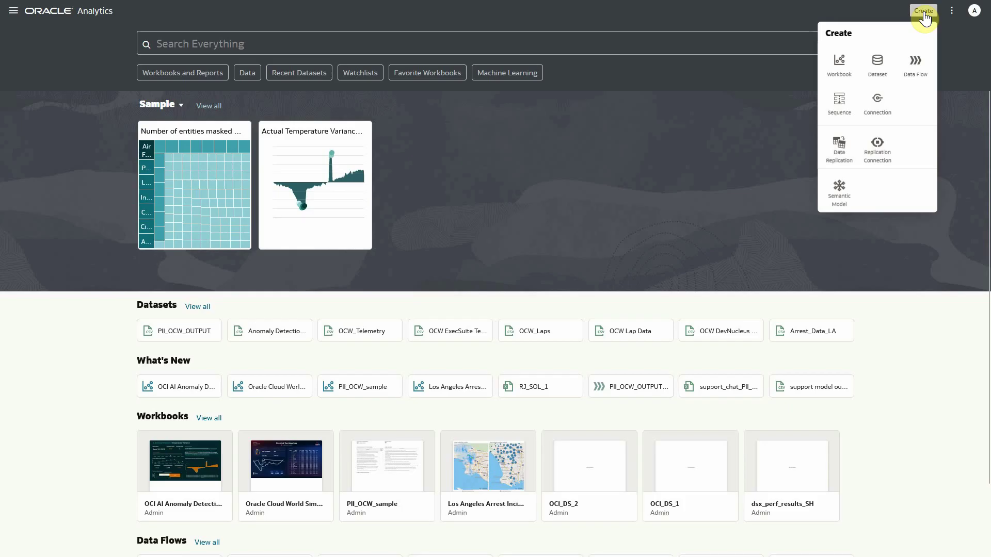
pyautogui.click(915, 72)
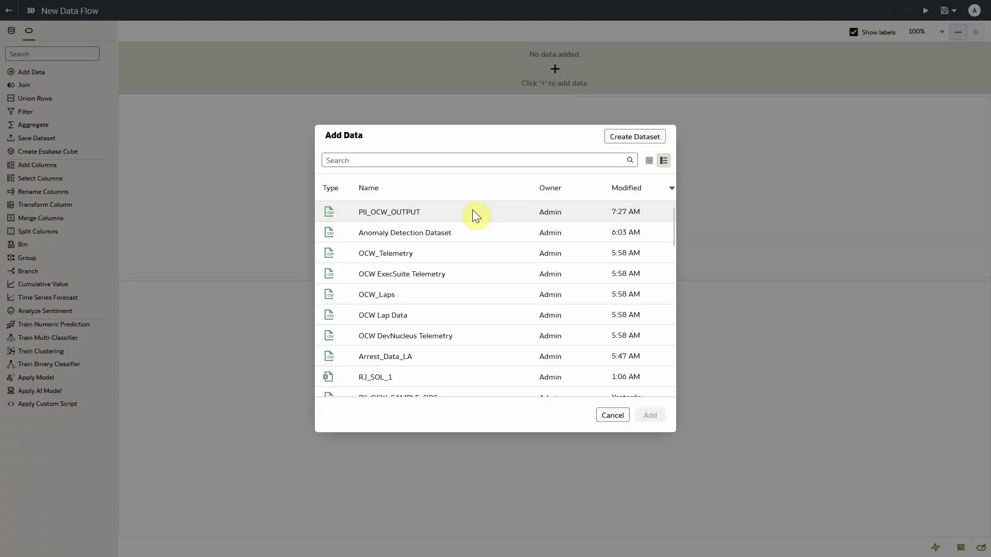
pyautogui.click(355, 160)
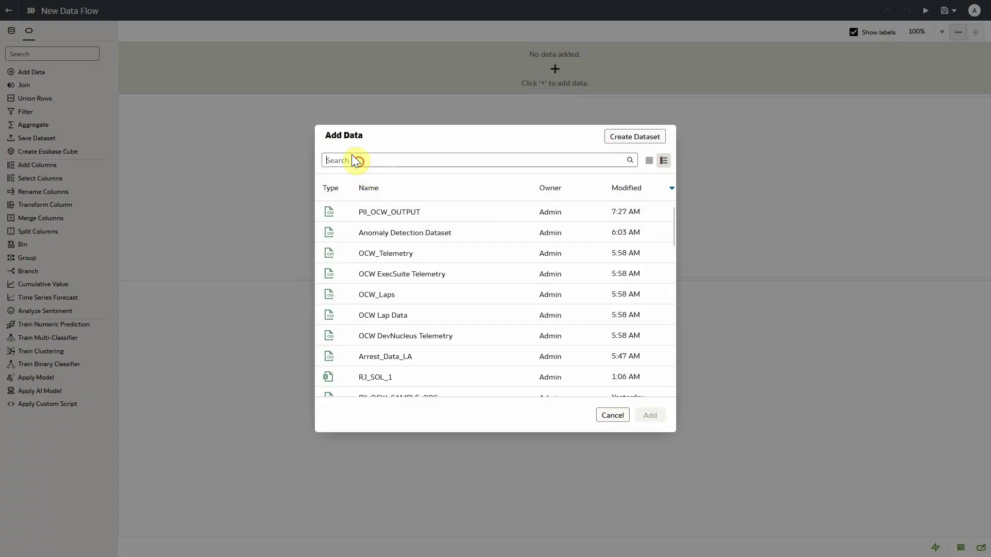
pyautogui.write('PII')
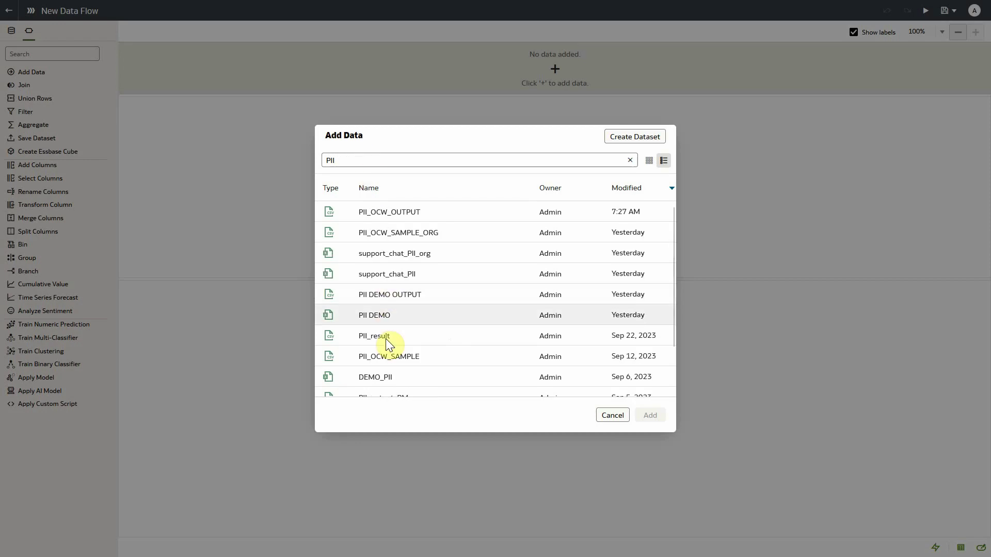
pyautogui.click(388, 356)
pyautogui.click(651, 415)
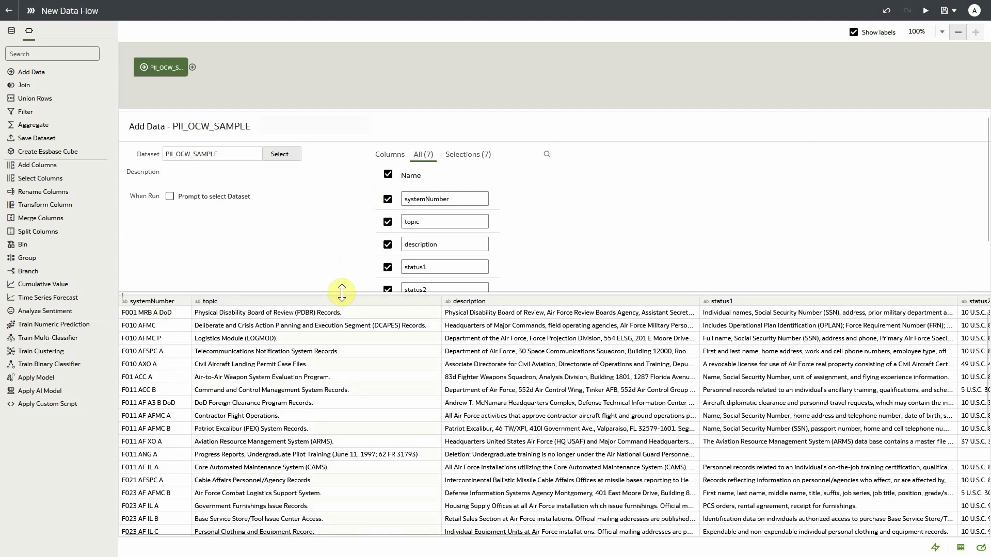
# Reveal status2 and status3 in the preview and list the steps that can follow PII_OCW_SAMPLE.
pyautogui.moveTo(338, 292); pyautogui.dragTo(345, 327)
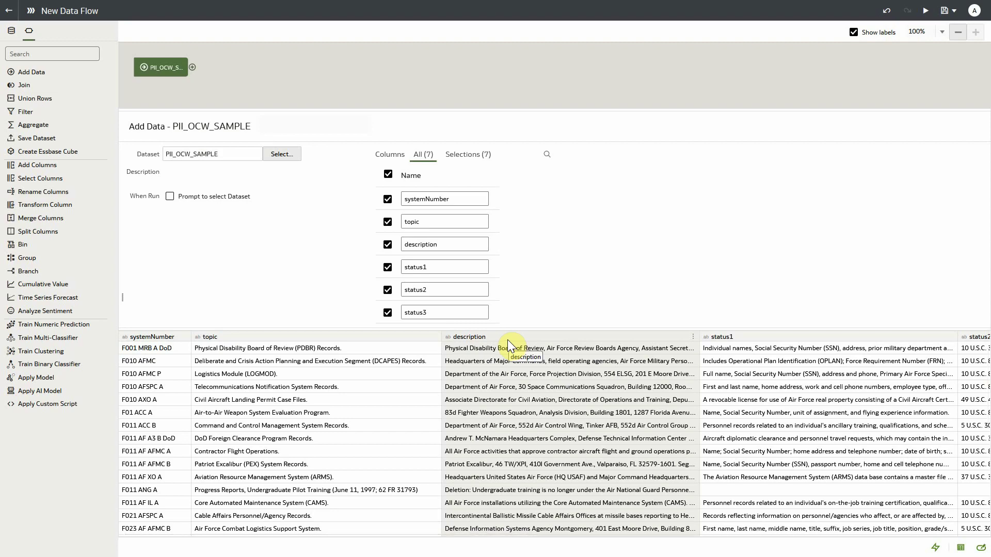
pyautogui.click(192, 67)
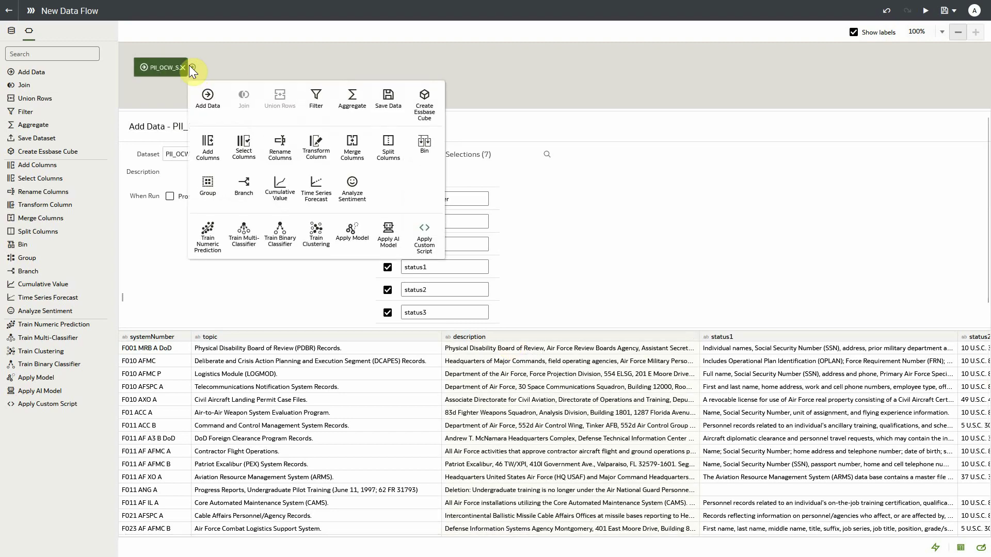
# Add an Apply AI Model step using the Pretrained PII Identification model.
pyautogui.click(387, 242)
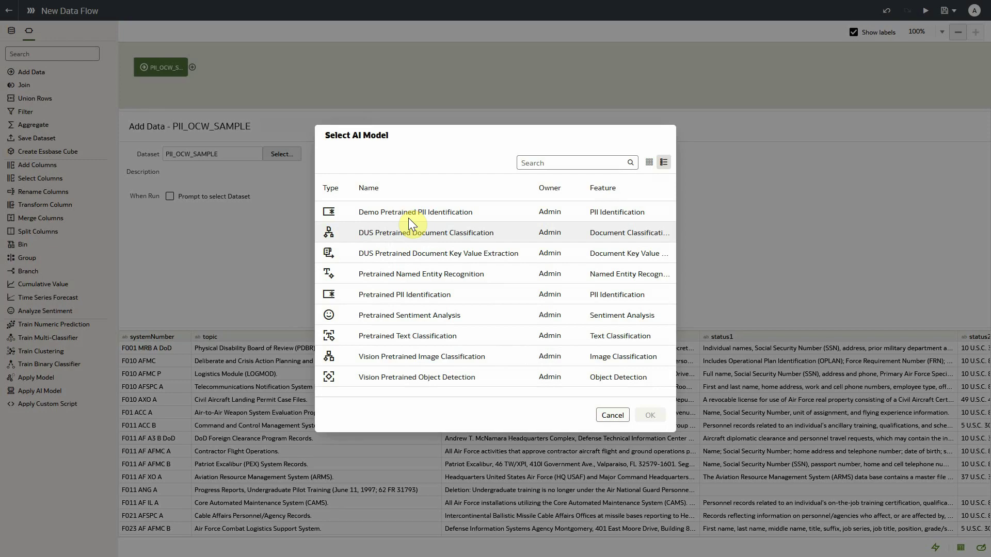
pyautogui.click(387, 297)
pyautogui.click(650, 418)
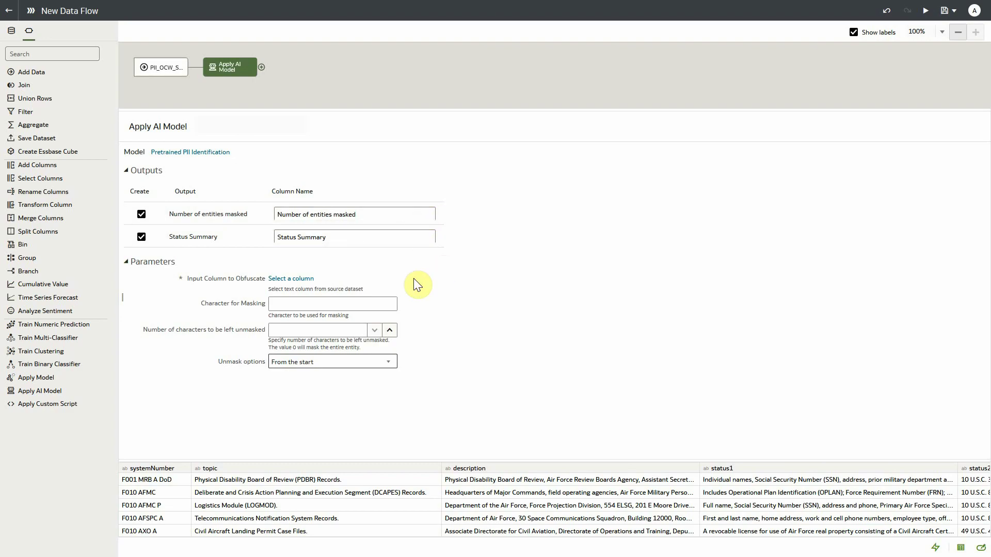
# Obfuscate the description column with '*', keeping the first 5 characters unmasked.
pyautogui.click(289, 279)
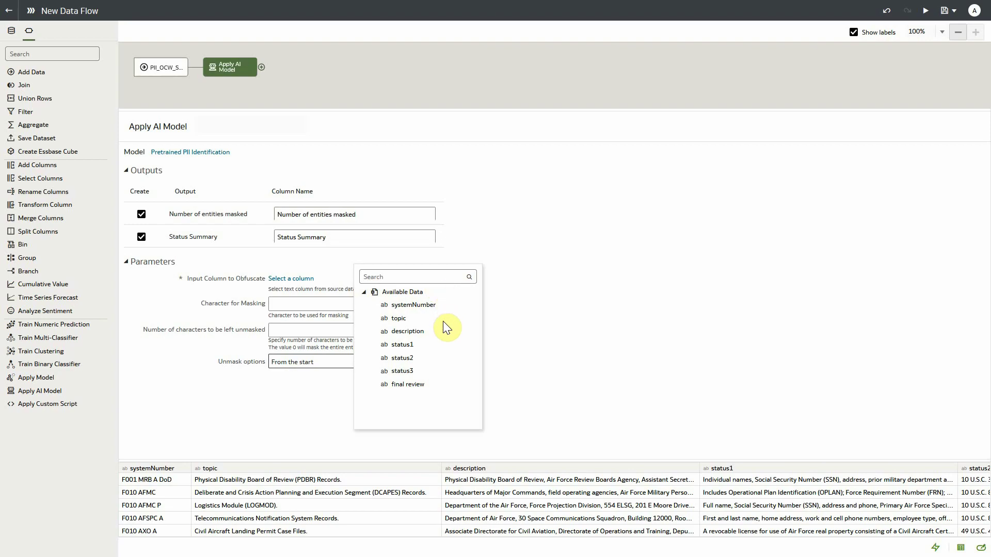
pyautogui.moveTo(423, 341)
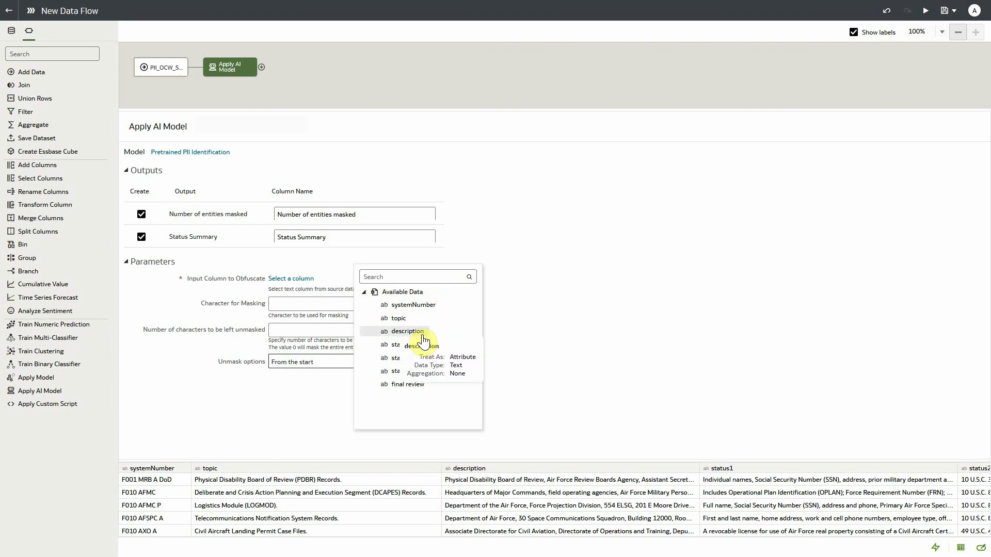
pyautogui.click(409, 333)
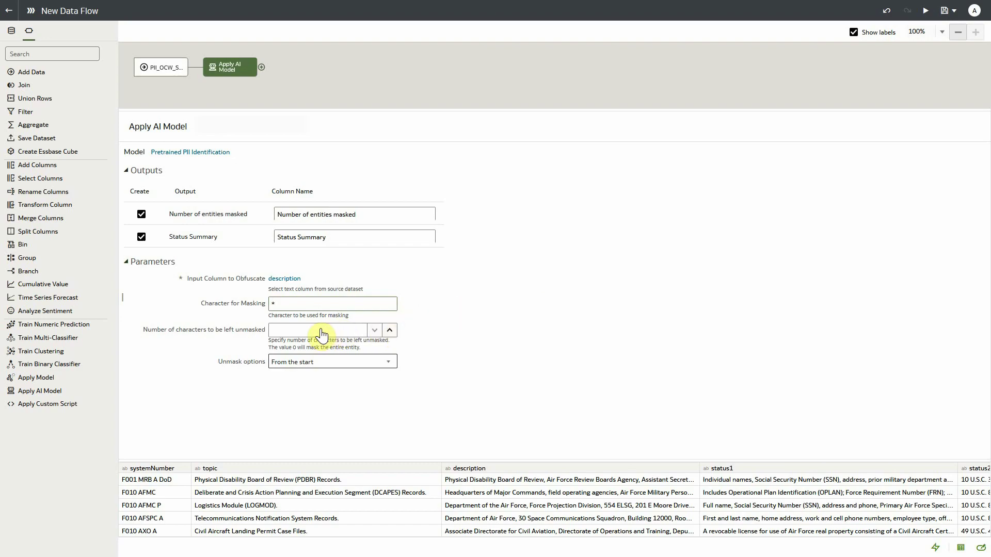
pyautogui.click(318, 333)
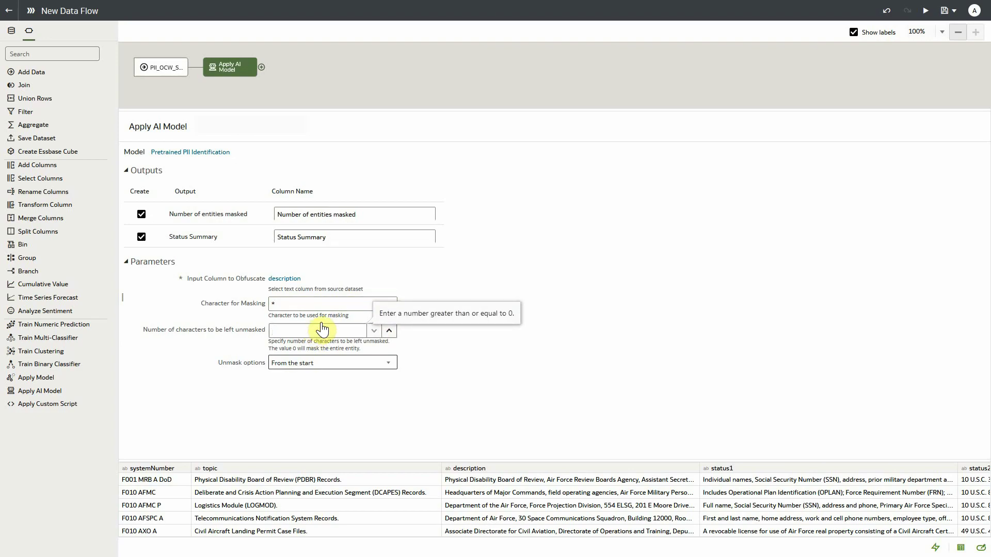
pyautogui.write('5')
pyautogui.click(498, 275)
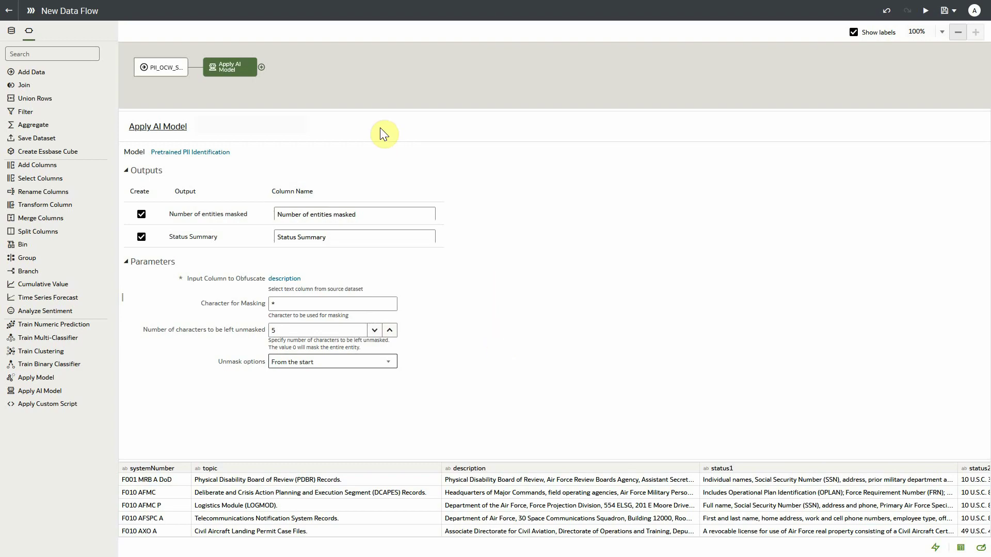
pyautogui.click(262, 68)
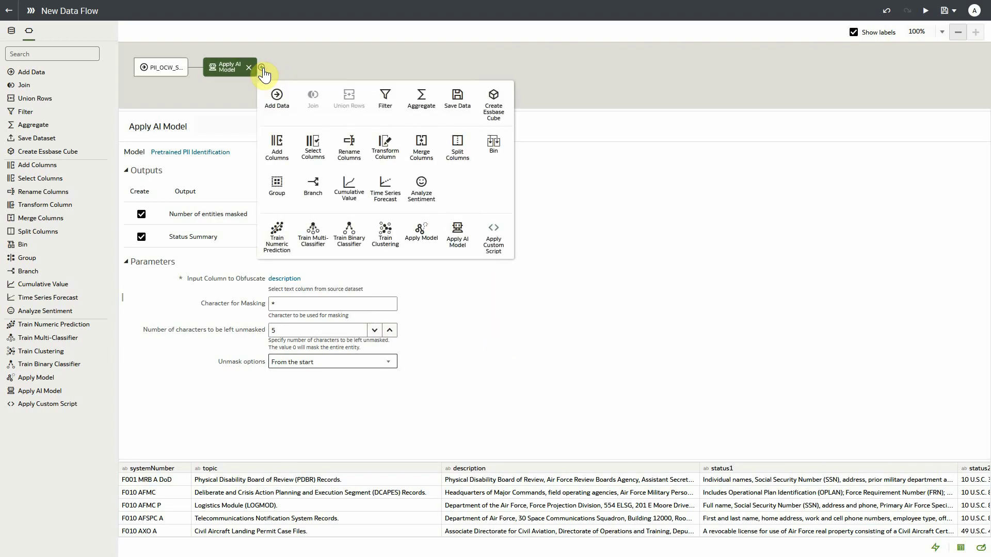
# Add a Save Data step writing the masked output to dataset PII_OUTPUT_DEMO.
pyautogui.click(457, 105)
pyautogui.write('PII_OUTPUT_DEMO')
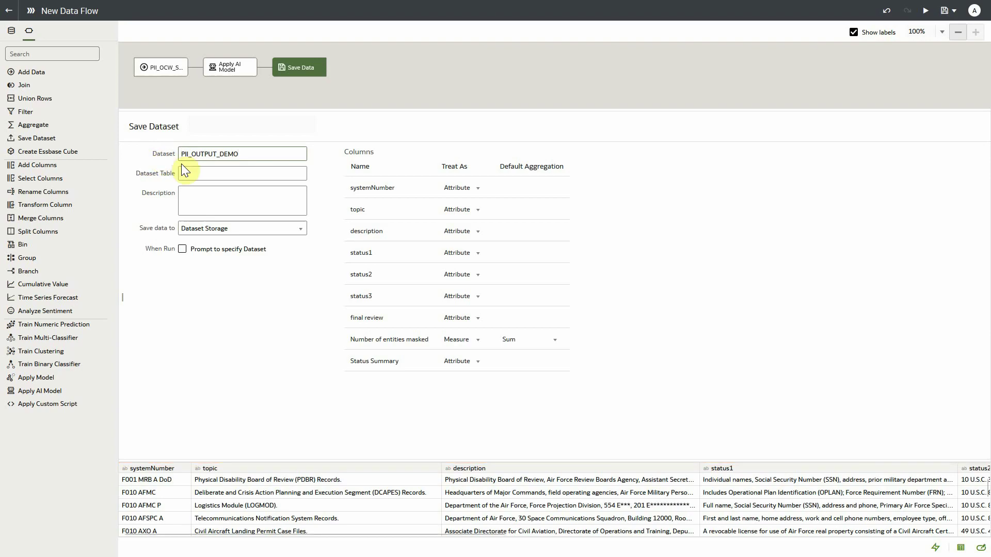
pyautogui.moveTo(412, 461); pyautogui.dragTo(410, 382)
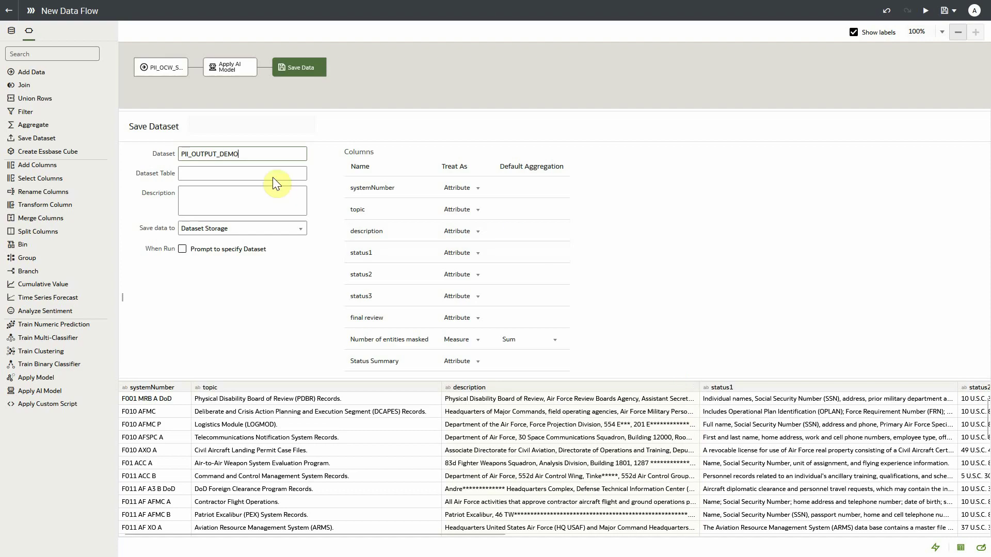
pyautogui.moveTo(258, 153); pyautogui.dragTo(129, 154)
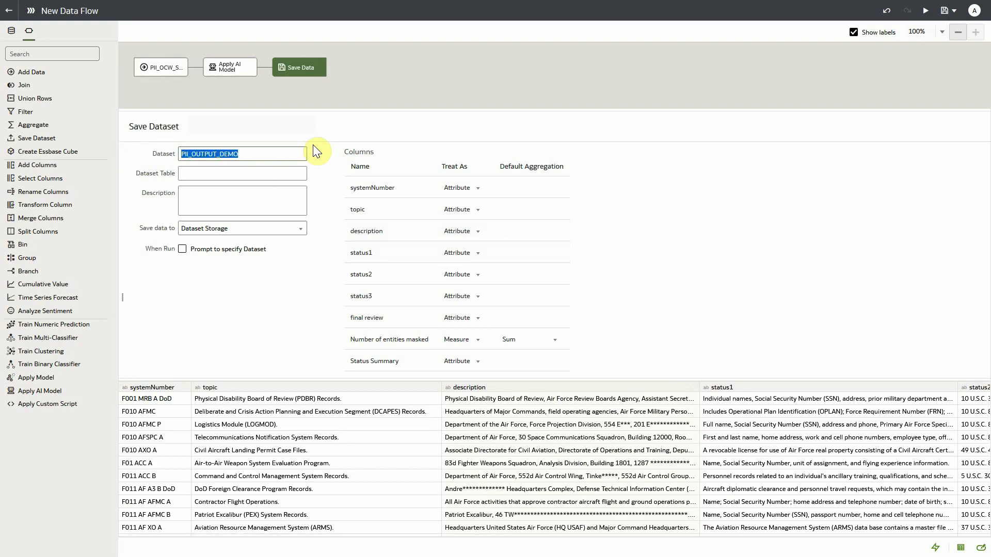
# Save the flow as PII_OUTPUT_DEMO_DF, run it, and exit the editor.
pyautogui.click(927, 21)
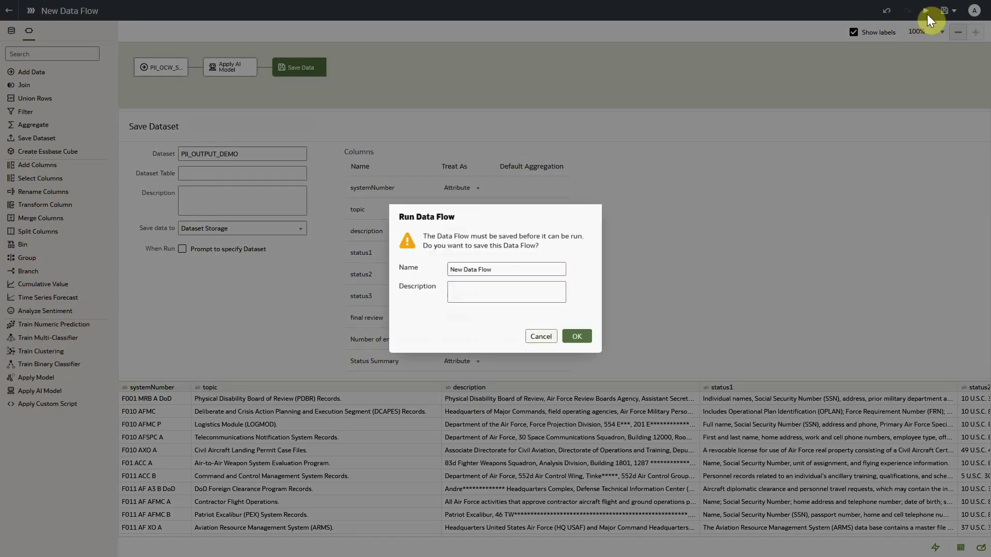
pyautogui.click(581, 341)
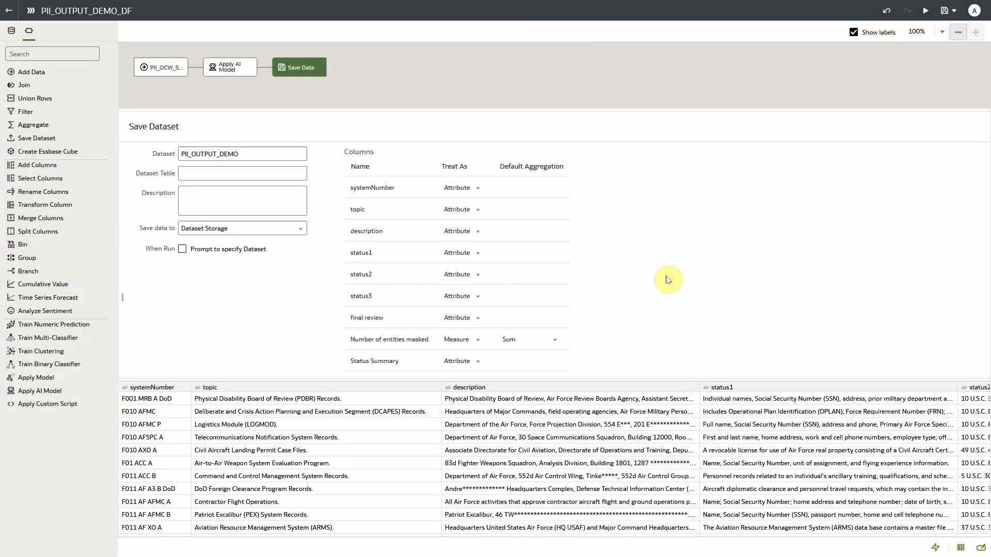
pyautogui.click(9, 10)
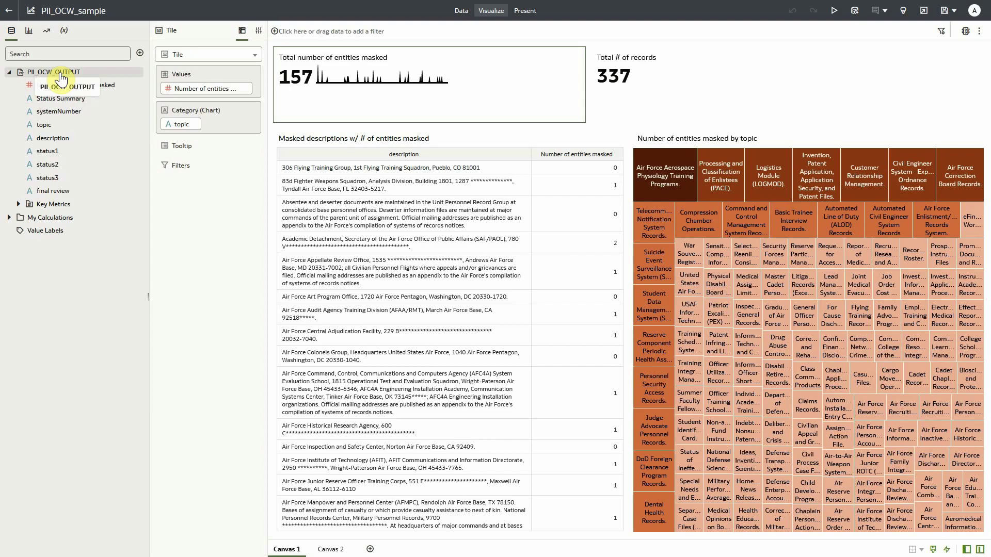
# Select the masked-descriptions table in the PII_OCW_sample workbook to view its grammar settings.
pyautogui.click(488, 135)
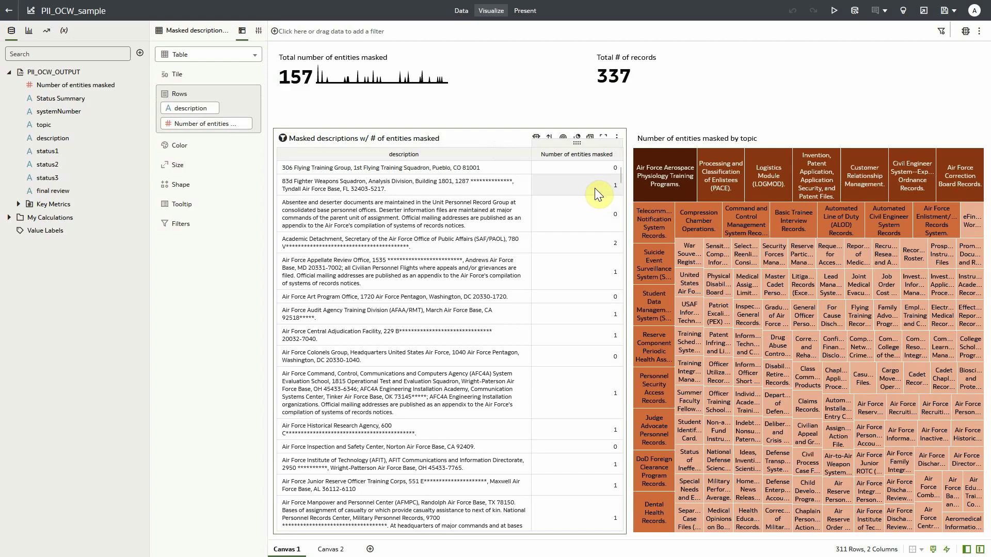
pyautogui.scroll(-3, 575, 256)
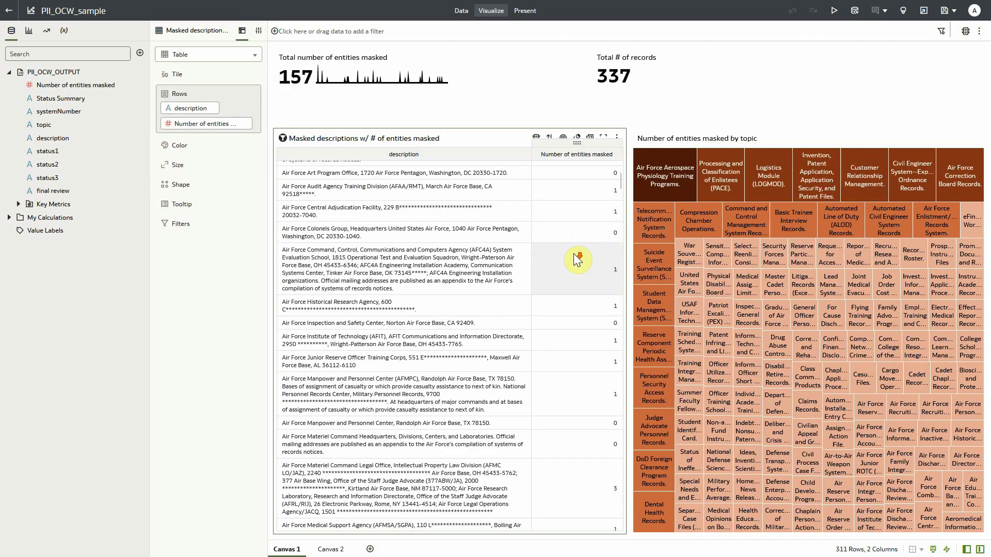
pyautogui.scroll(-5, 576, 258)
pyautogui.scroll(-5, 577, 256)
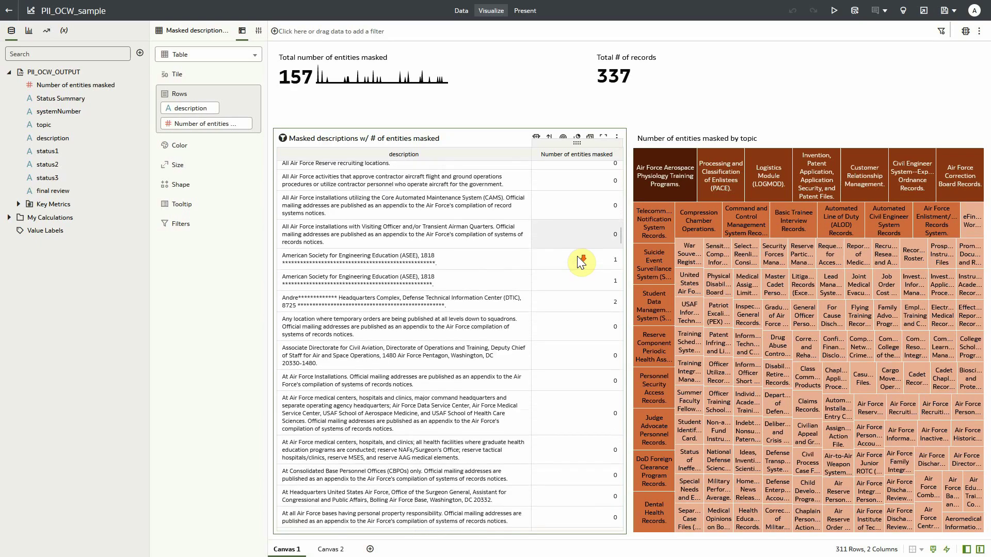
pyautogui.scroll(-1, 576, 256)
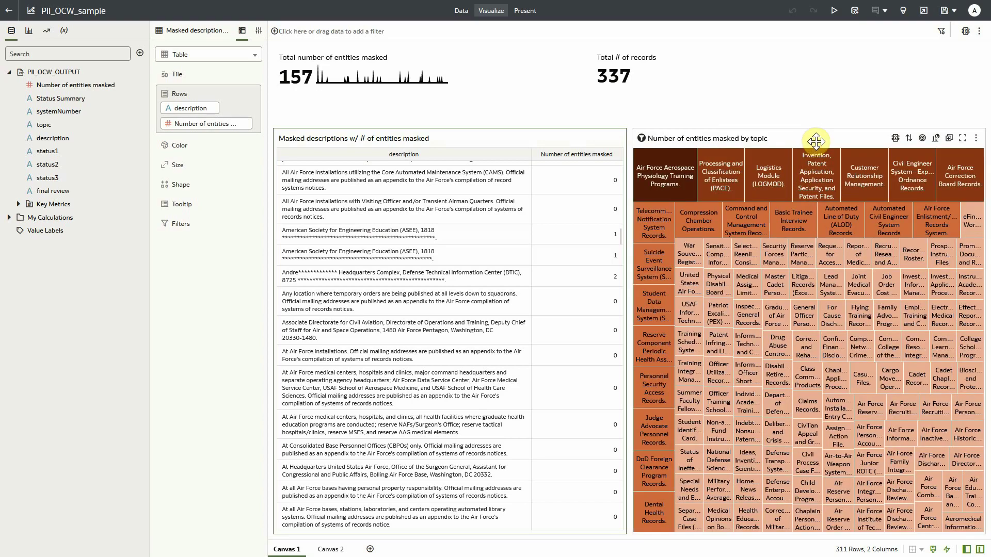
pyautogui.click(815, 141)
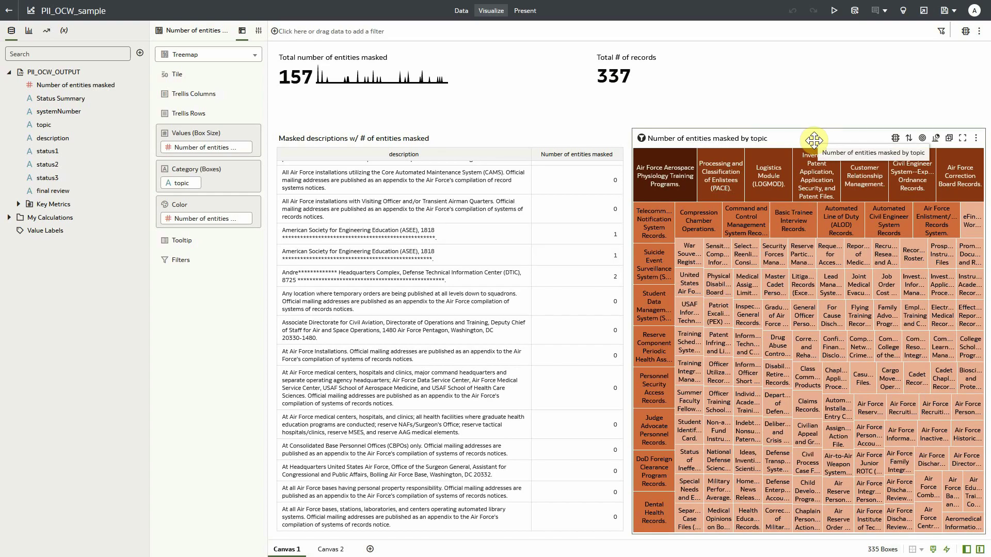
pyautogui.click(671, 193)
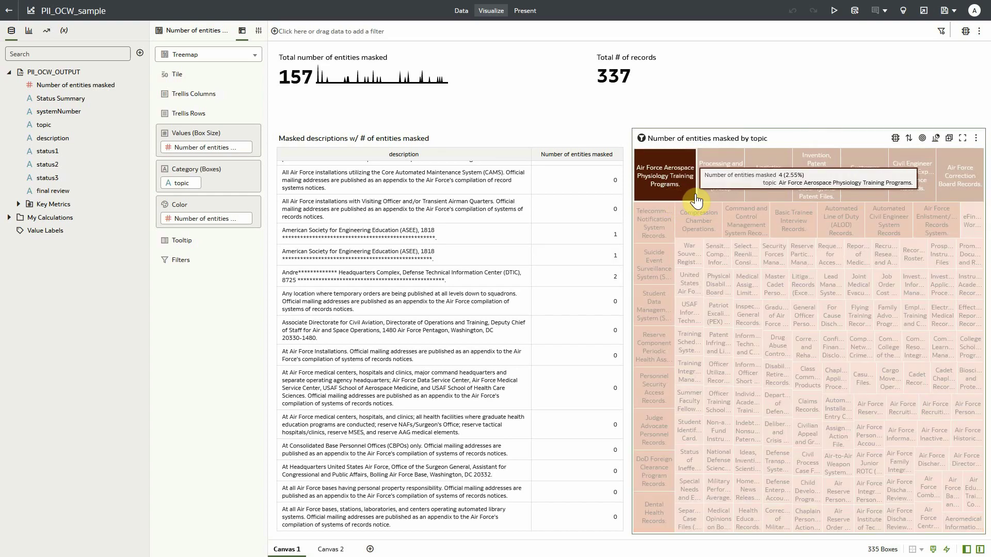
pyautogui.click(706, 199)
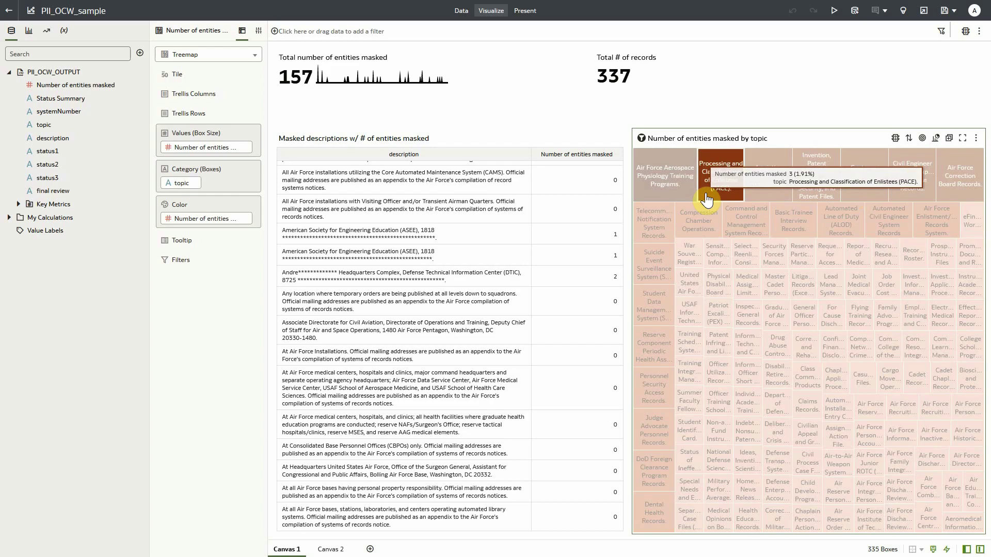
pyautogui.click(673, 189)
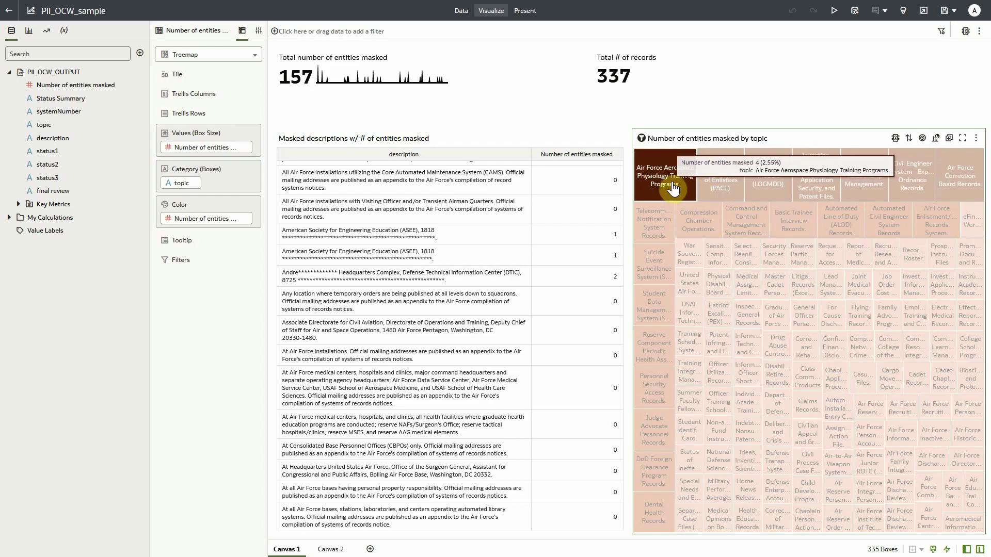